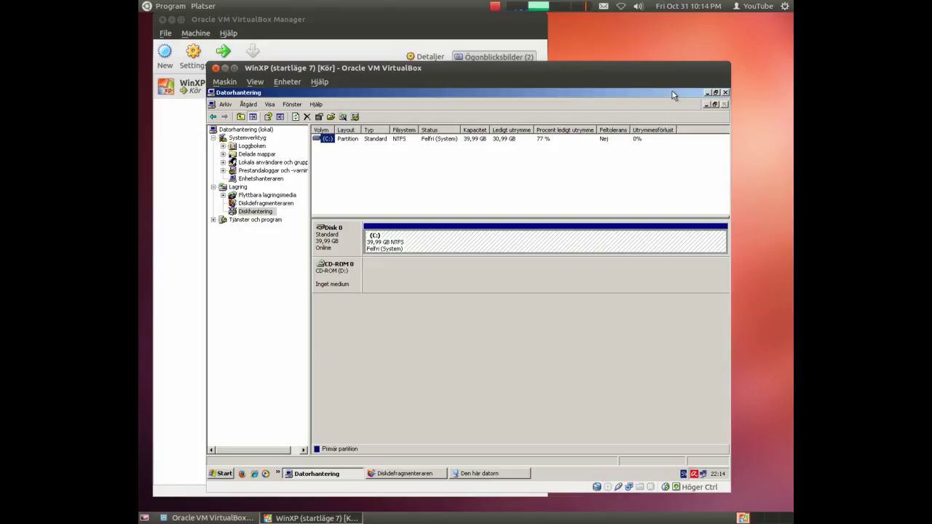
Close Computer Management, run the error check on drive C:, then close the C: properties dialog
click(725, 94)
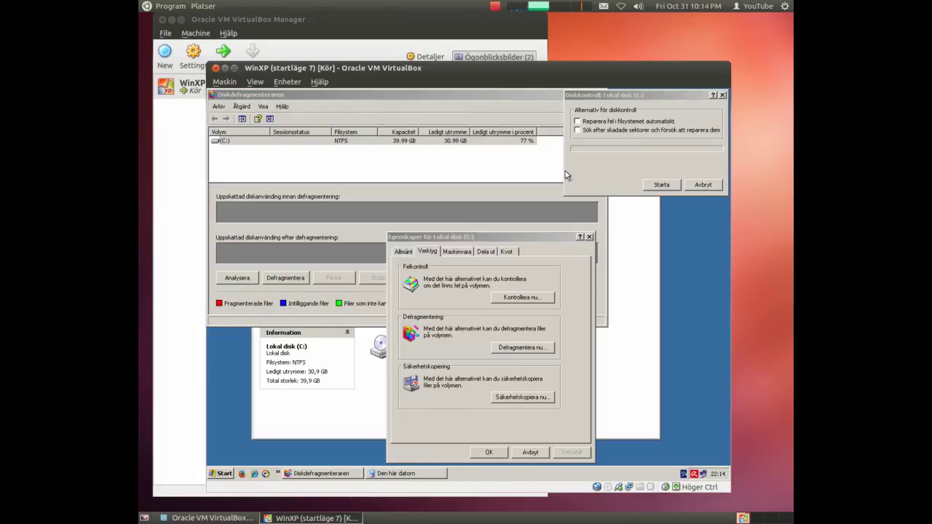
click(674, 190)
click(661, 185)
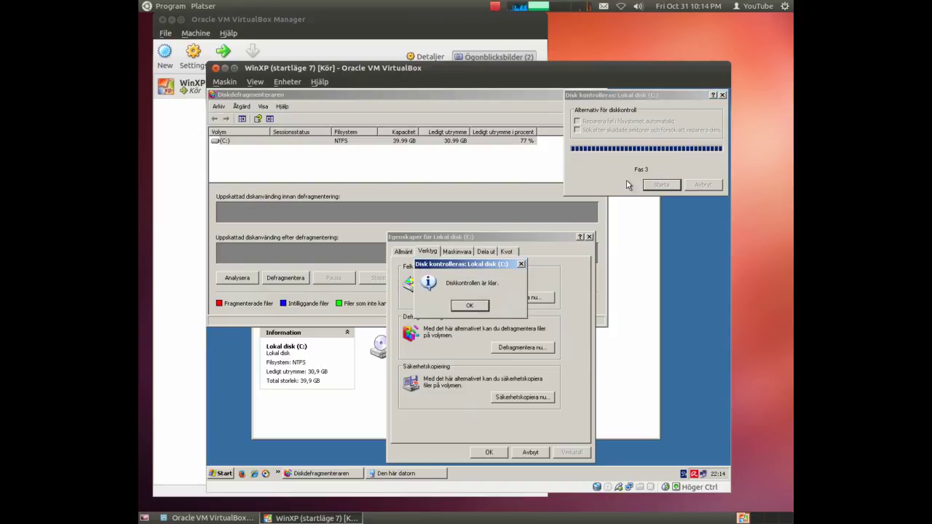
click(471, 307)
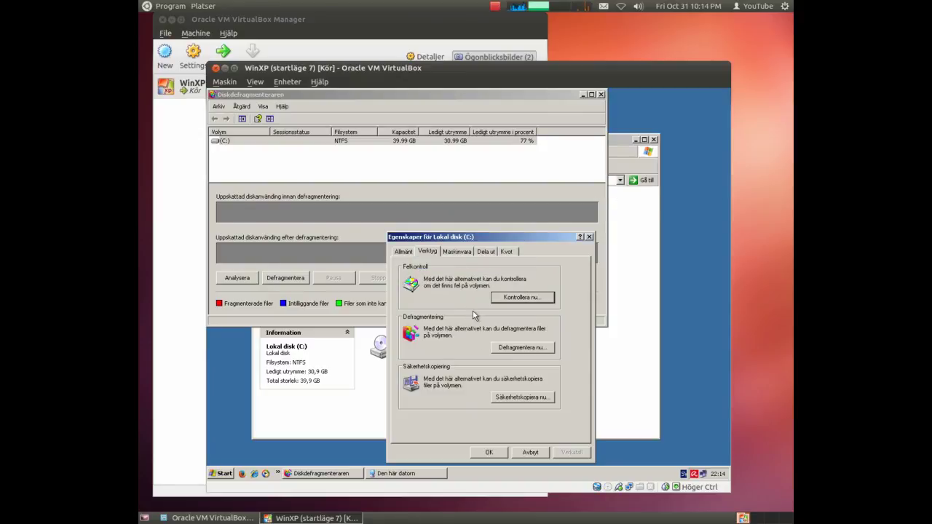
click(530, 452)
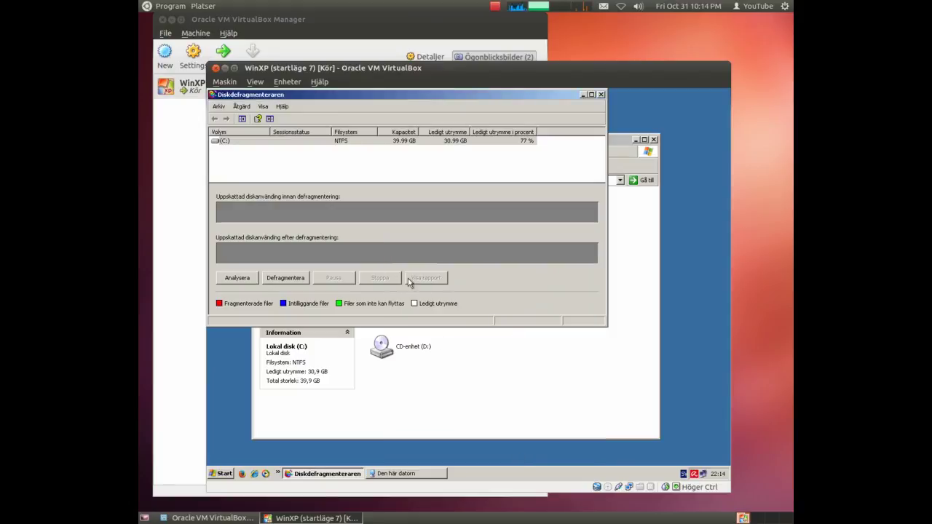
Defragment drive C:, then close Disk Defragmenter and the Den här datorn window
click(275, 279)
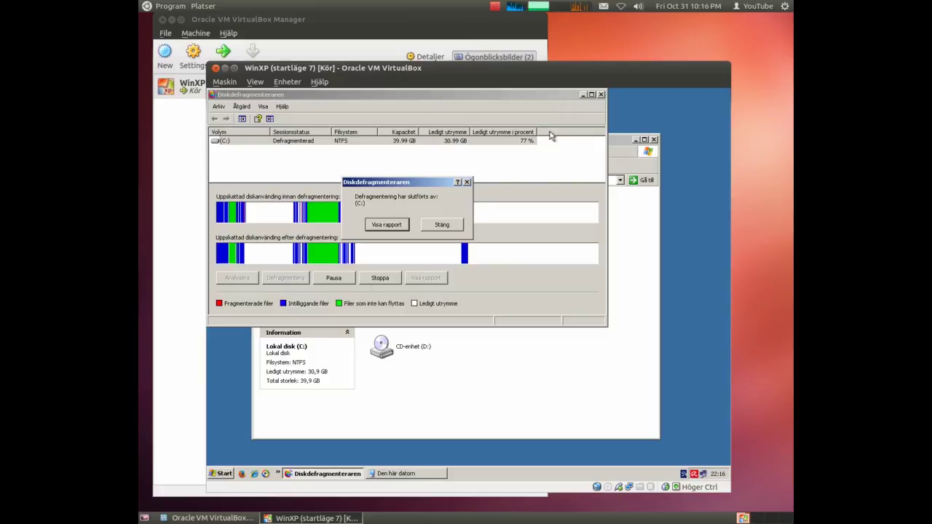
click(449, 224)
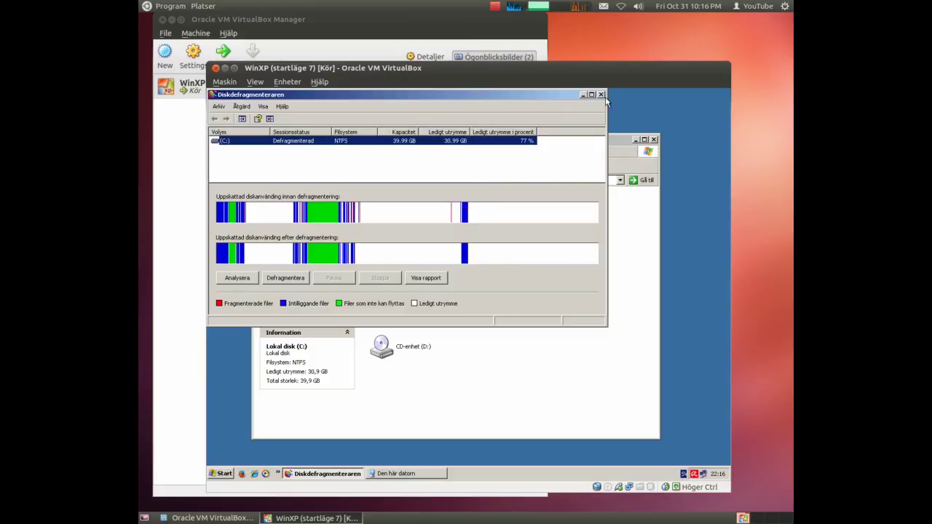
click(600, 94)
click(652, 140)
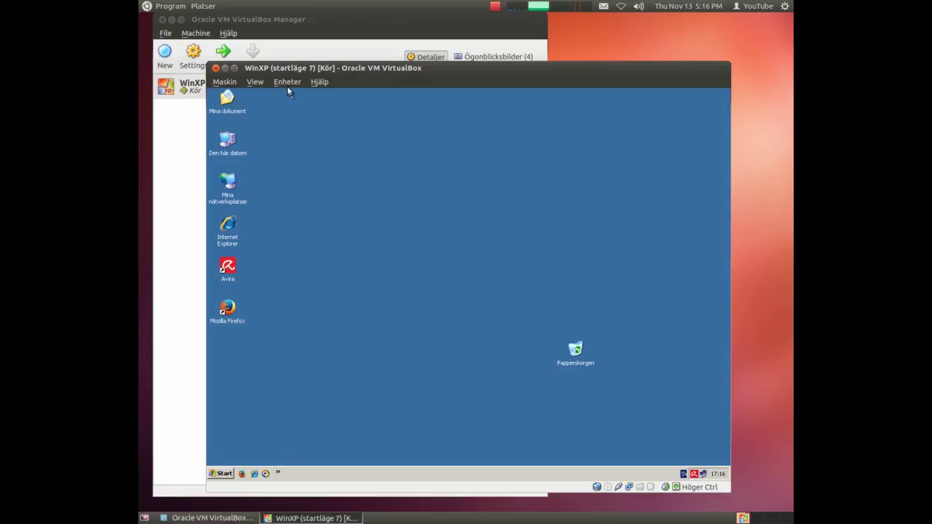
Mount the Ubuntu 12.04 desktop ISO as the VM's CD and dismiss its autorun menu
click(287, 82)
mouse_move(295, 94)
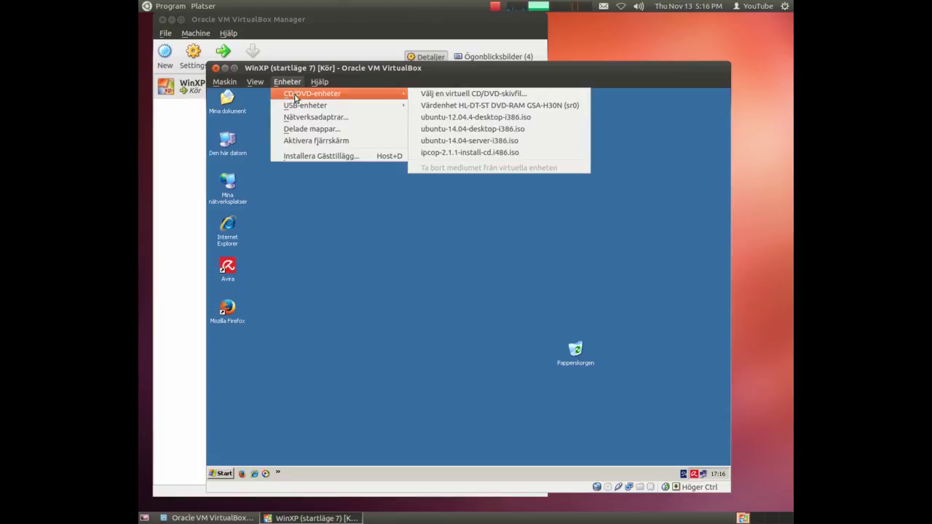
click(463, 118)
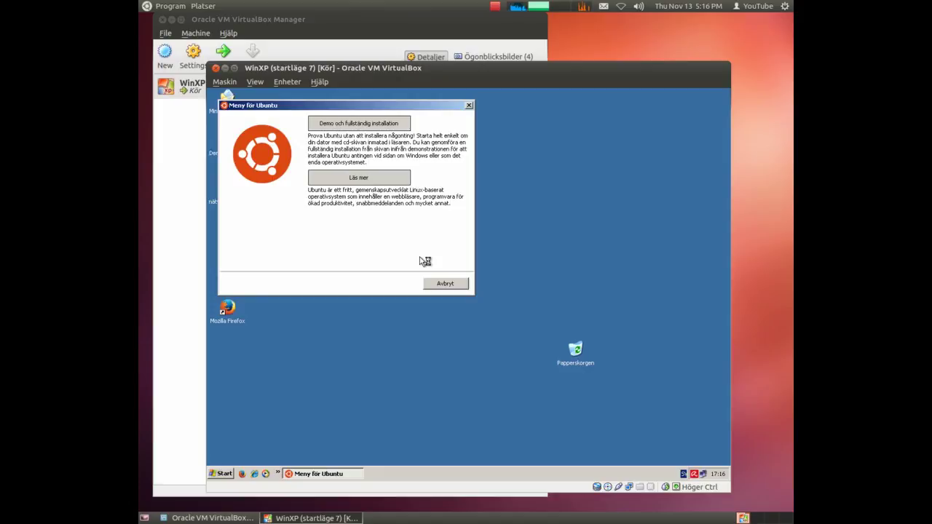
click(446, 284)
Restart Windows XP so the VM boots from the Ubuntu CD
click(220, 473)
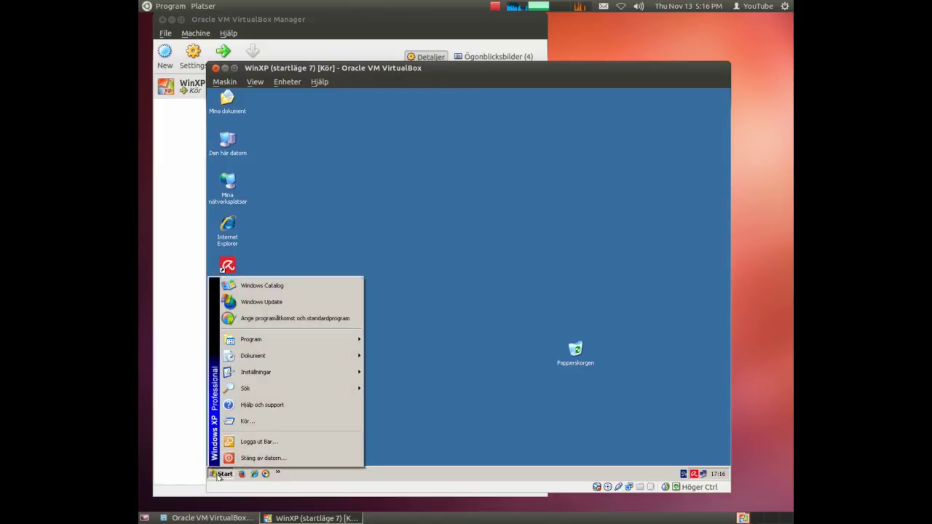
click(232, 458)
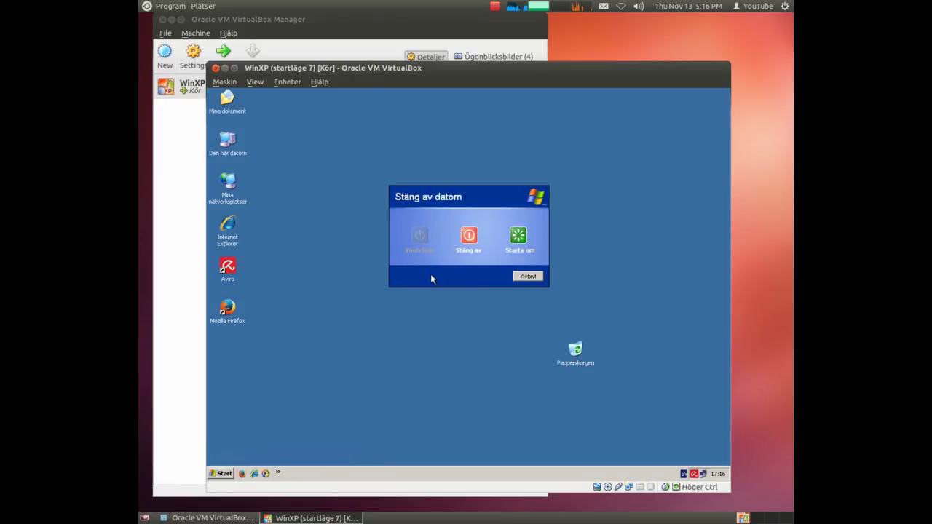
click(518, 236)
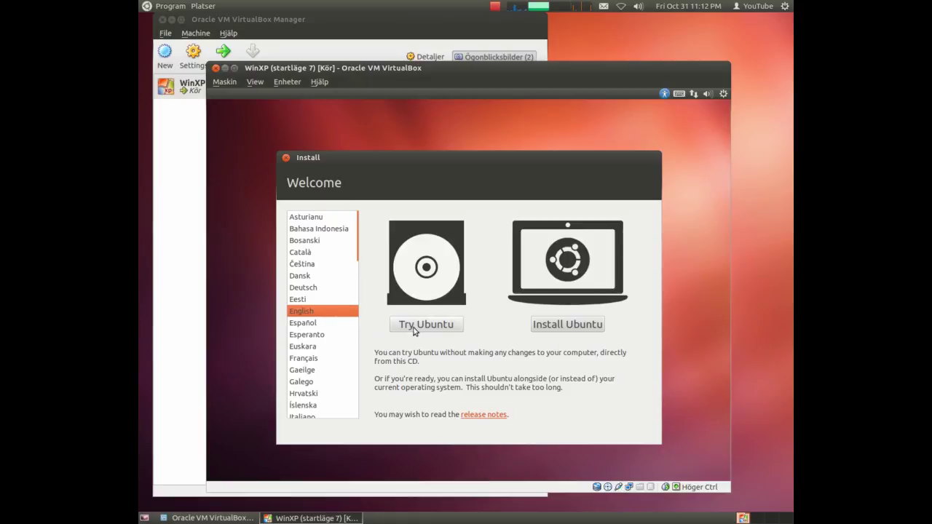
Keep English and choose Install Ubuntu on the Welcome screen
click(573, 325)
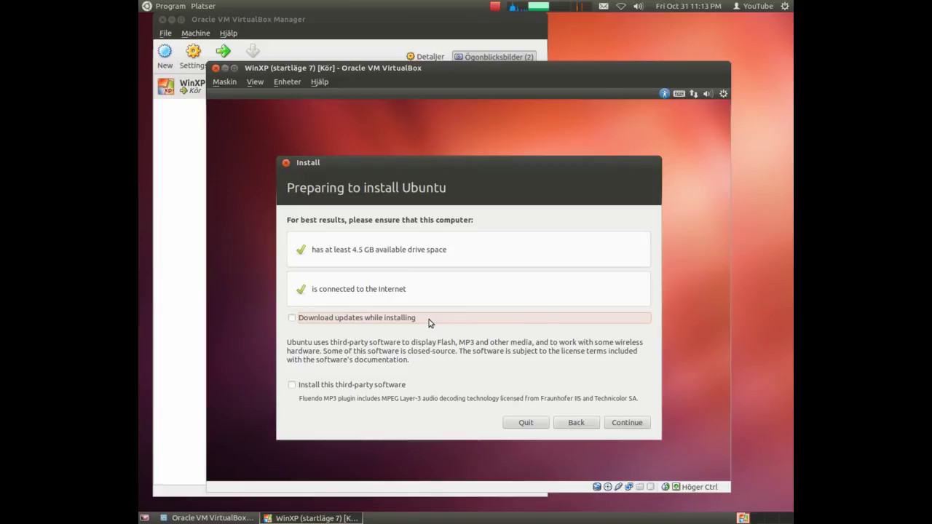
Continue past the passed 4.5 GB drive space and Internet checks
click(624, 422)
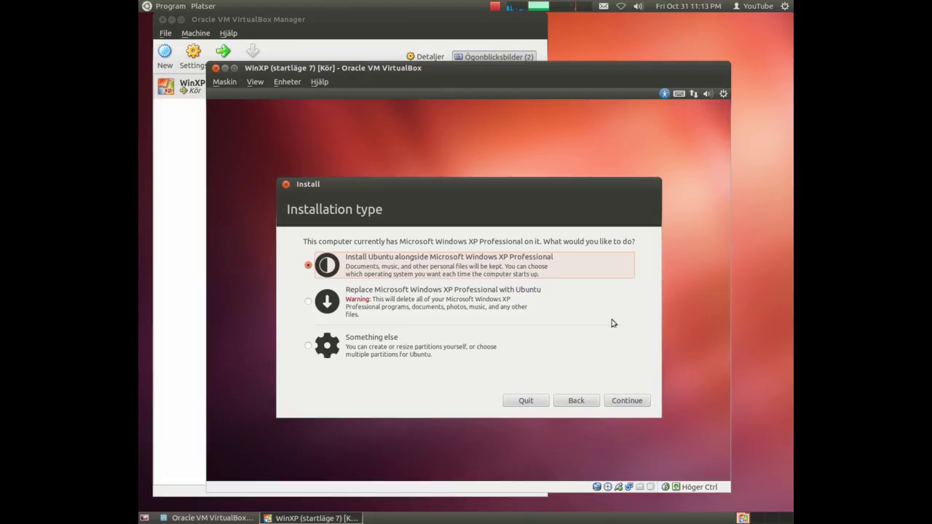
Continue with installing Ubuntu alongside Microsoft Windows XP Professional
click(629, 402)
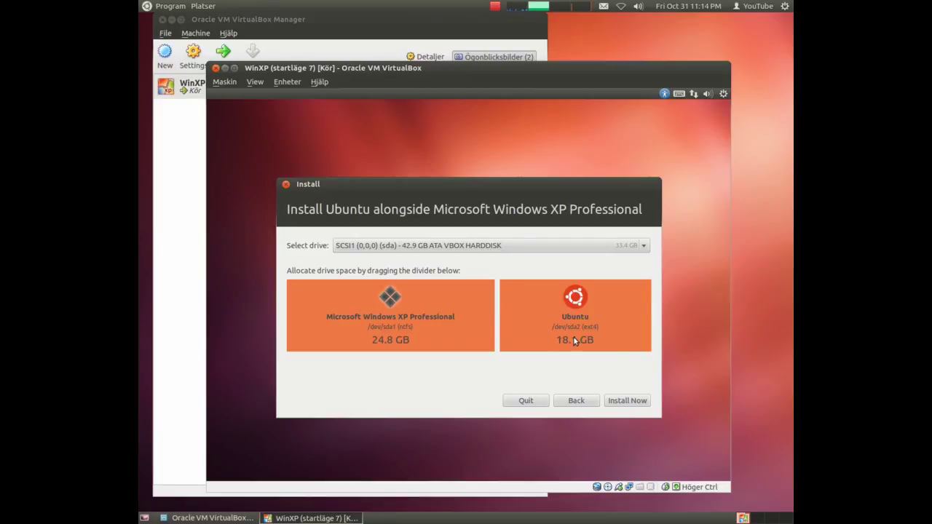
Install with the 24.8 GB Windows / 18.1 GB Ubuntu split and confirm writing partition changes
click(630, 401)
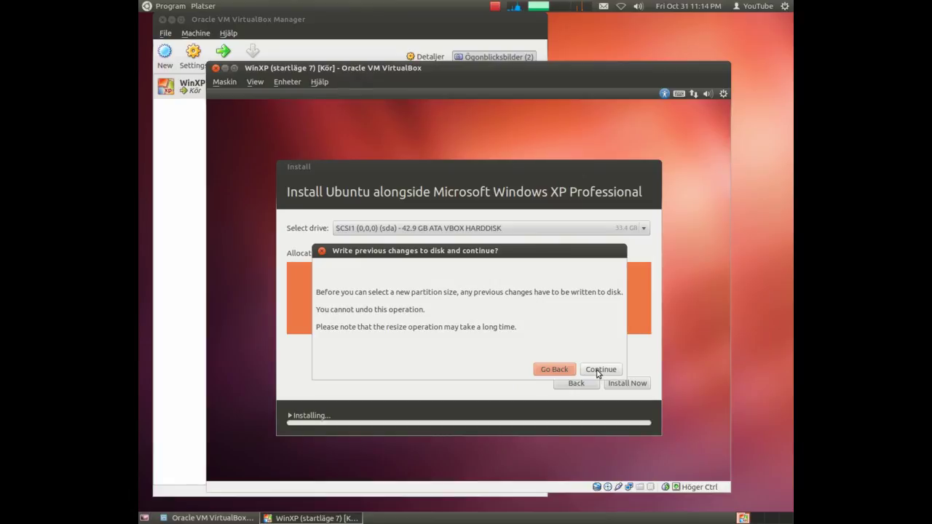
click(598, 372)
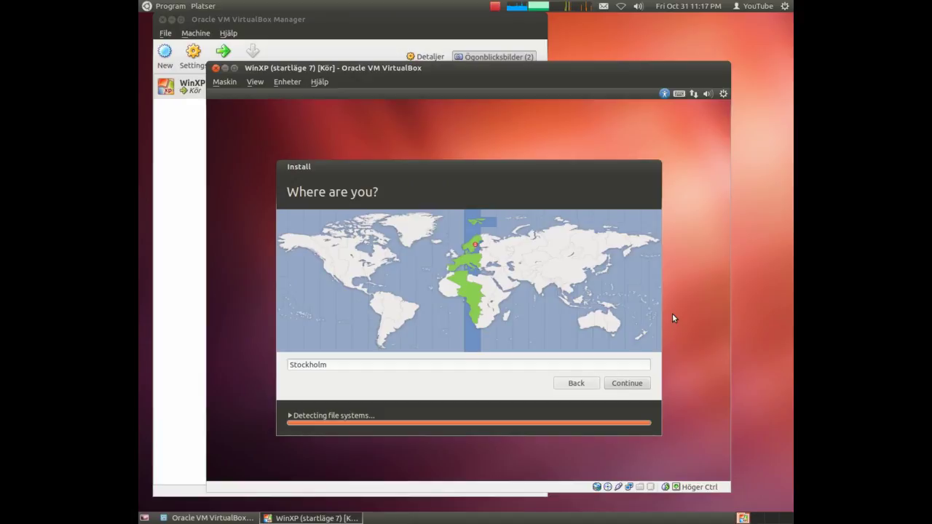
Accept Stockholm as the location and choose the Swedish keyboard layout
click(630, 387)
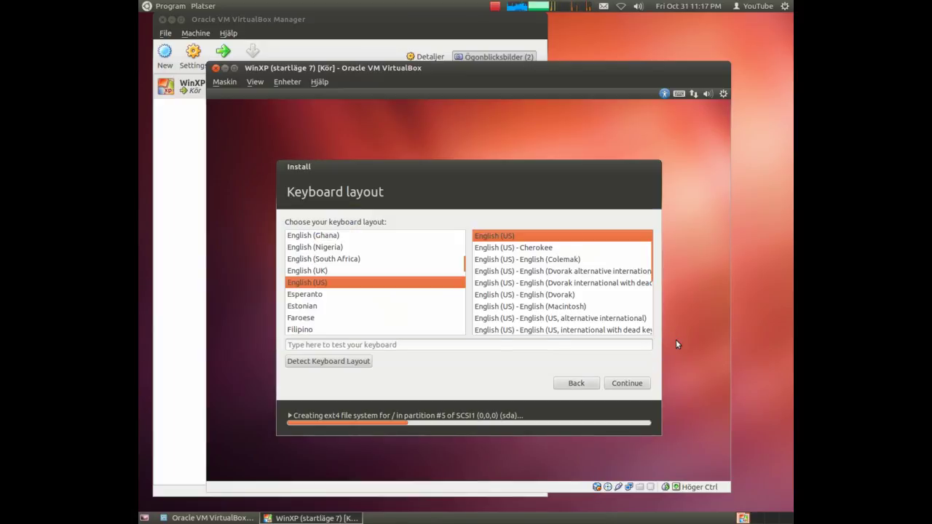
mouse_move(463, 268)
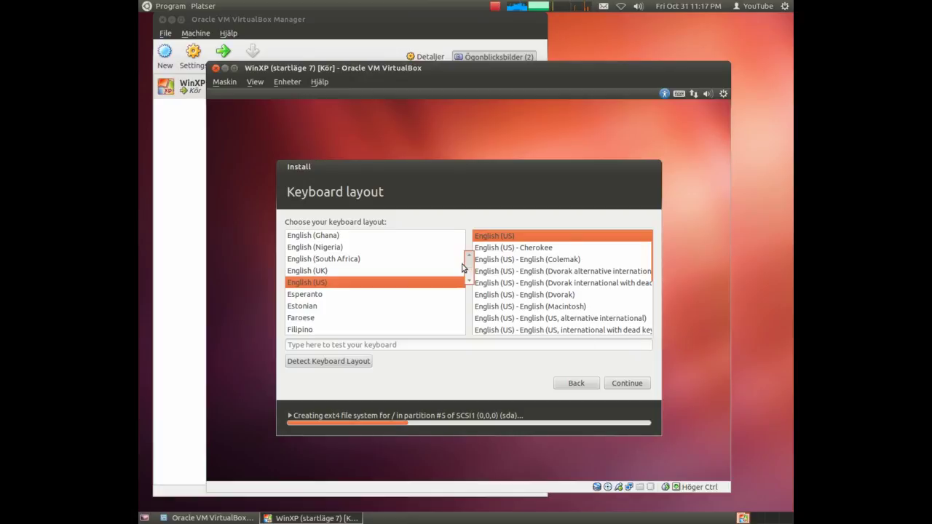
drag(463, 268, 466, 306)
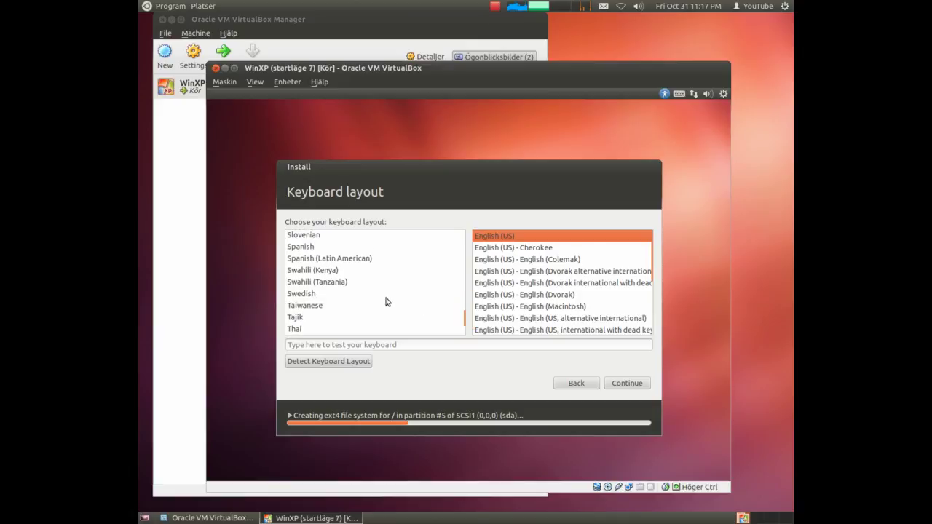
click(295, 295)
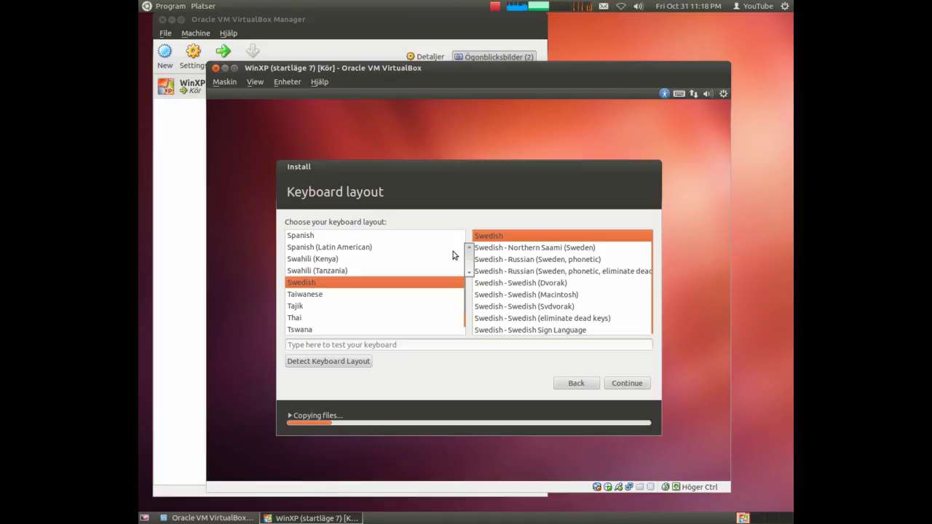
click(627, 383)
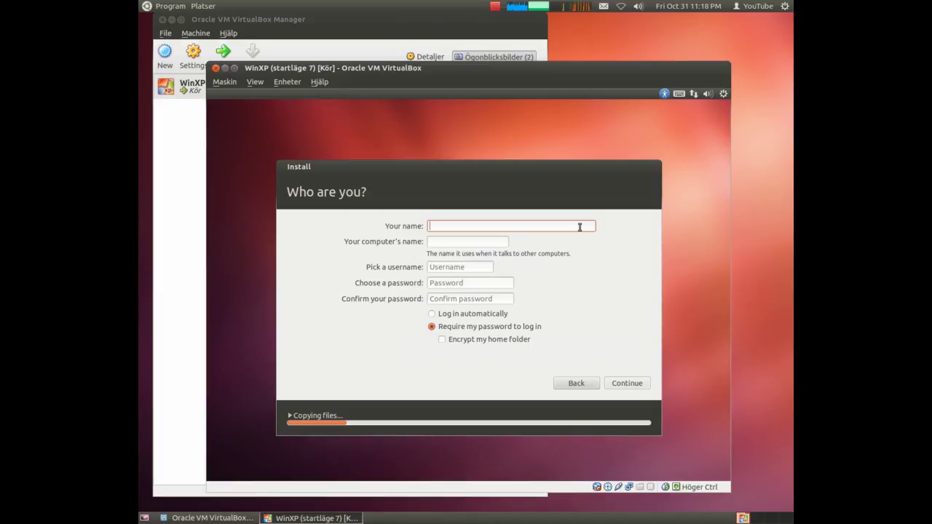
Enter the account name, set and confirm an 8-digit password, and continue the installation
text(Yu)
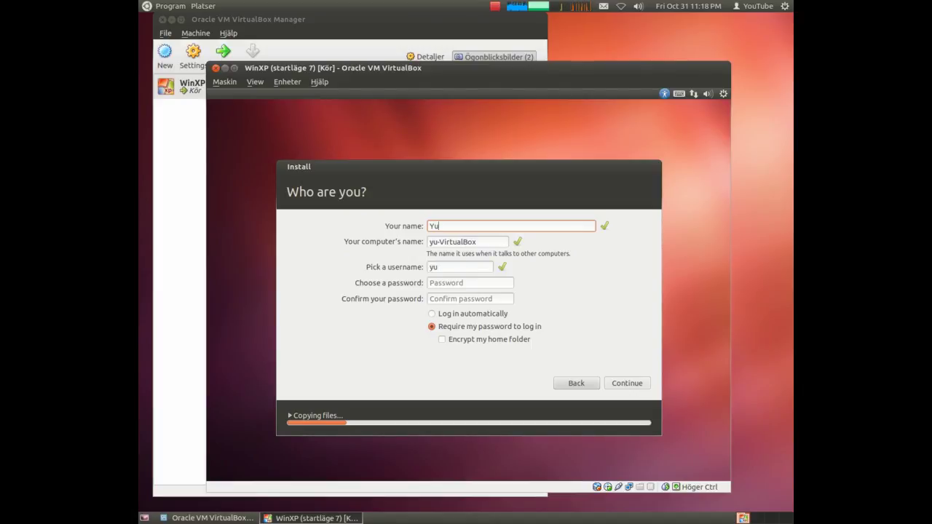
key(BackSpace)
key(BackSpace)
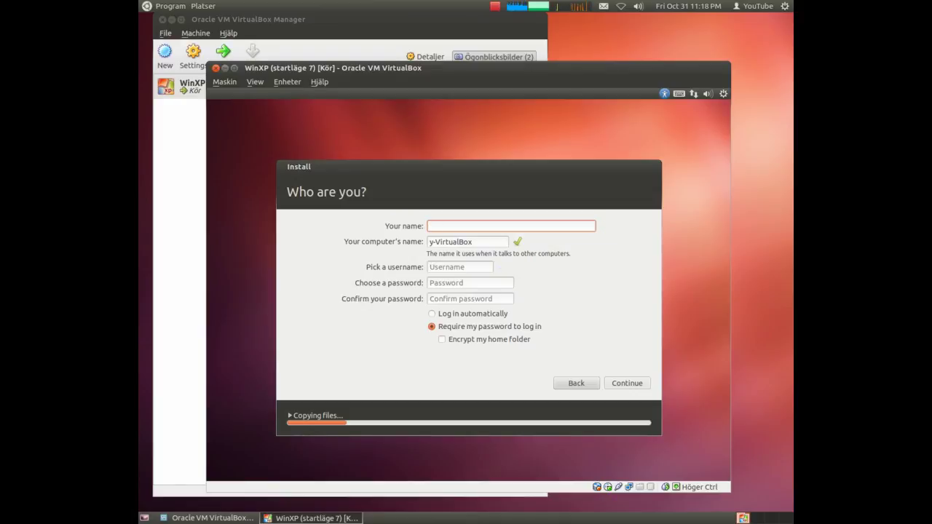
text(Nam)
key(BackSpace)
key(BackSpace)
key(BackSpace)
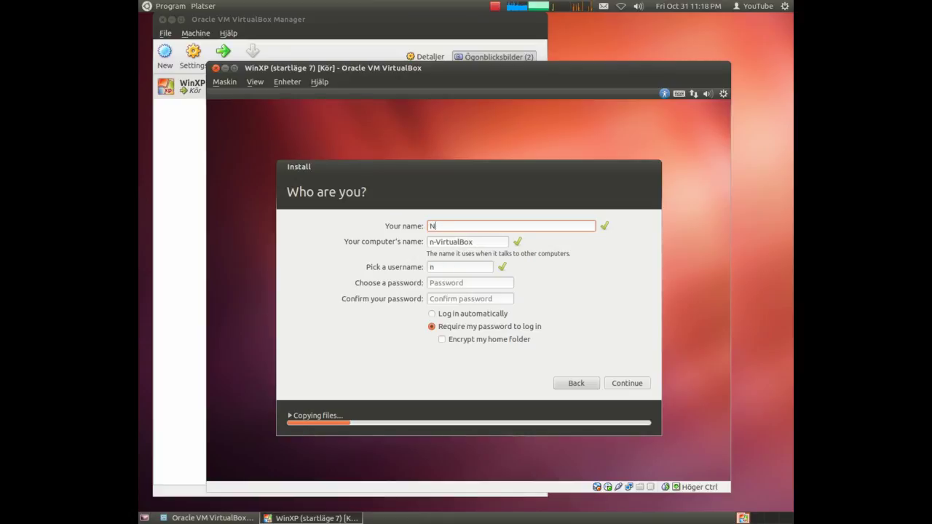
text(YouTube)
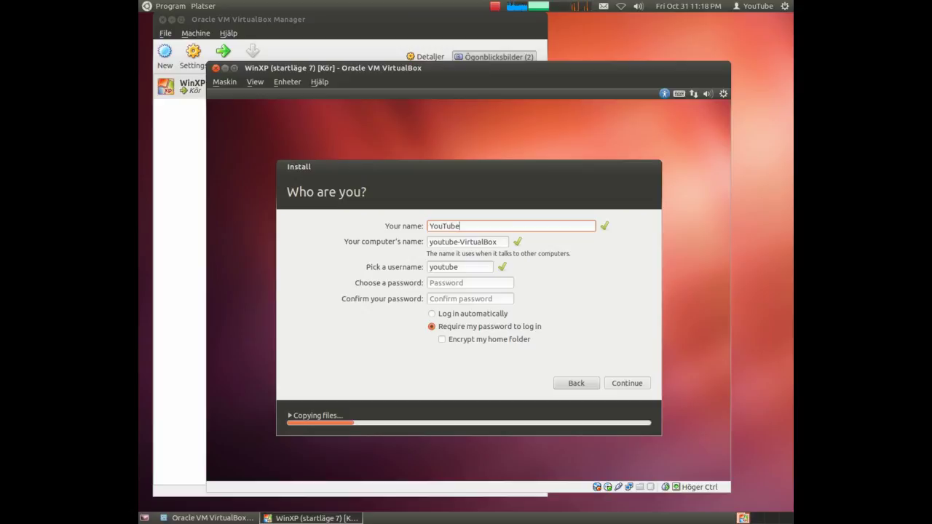
click(462, 282)
text(12345678)
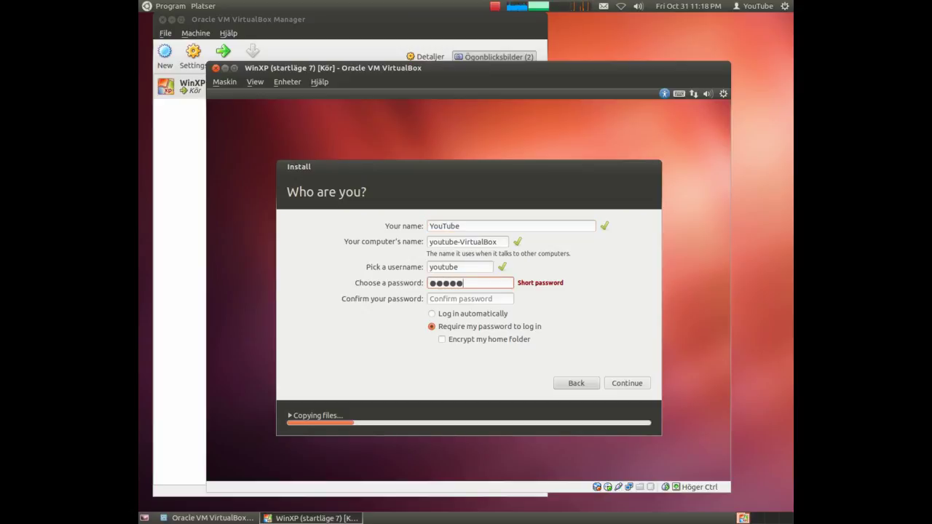
click(435, 300)
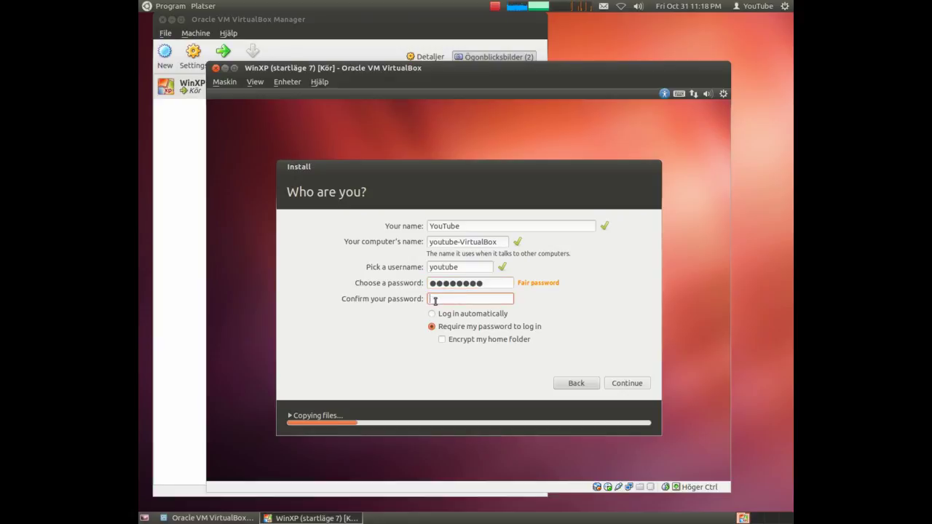
text(12345678)
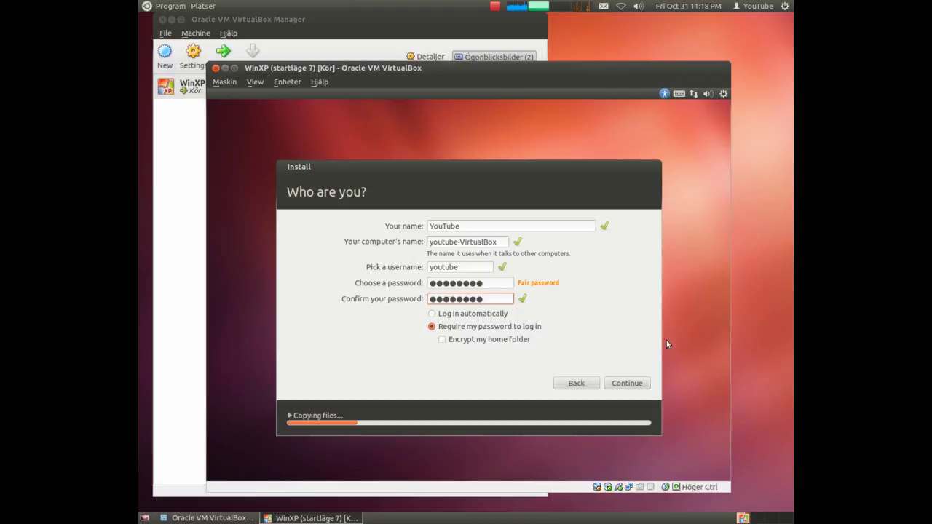
click(633, 387)
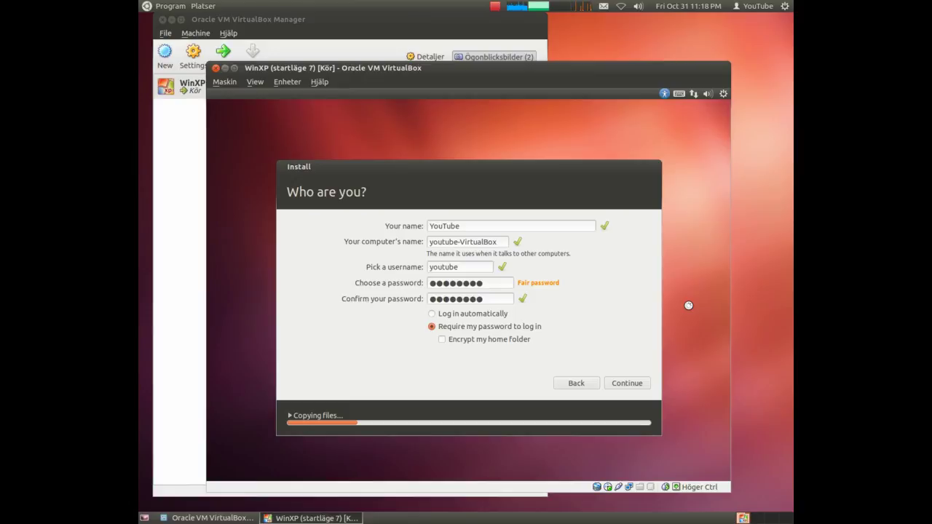
key(Return)
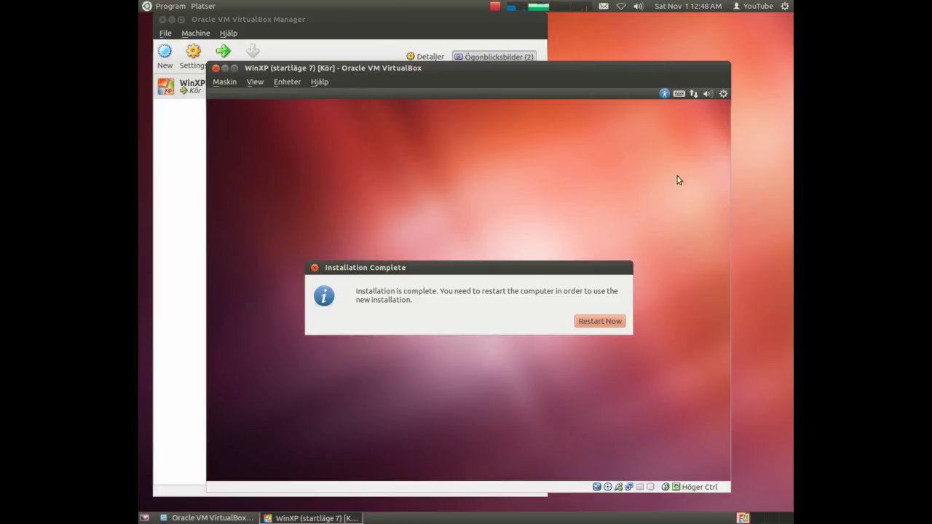
Restart the VM into the new Ubuntu installation once Installation Complete appears
click(602, 323)
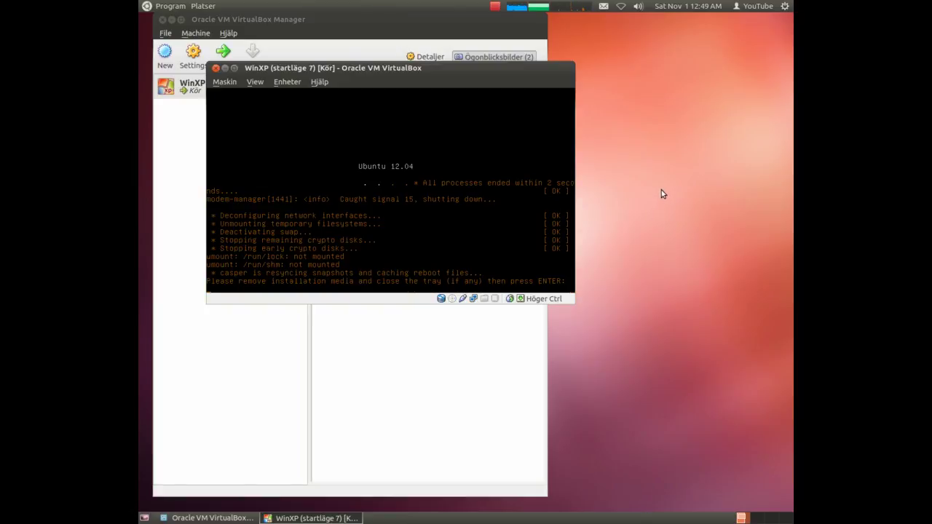
Check the CD/DVD drive menu without changes, then acknowledge the remove-media prompt to reboot
click(285, 84)
mouse_move(299, 93)
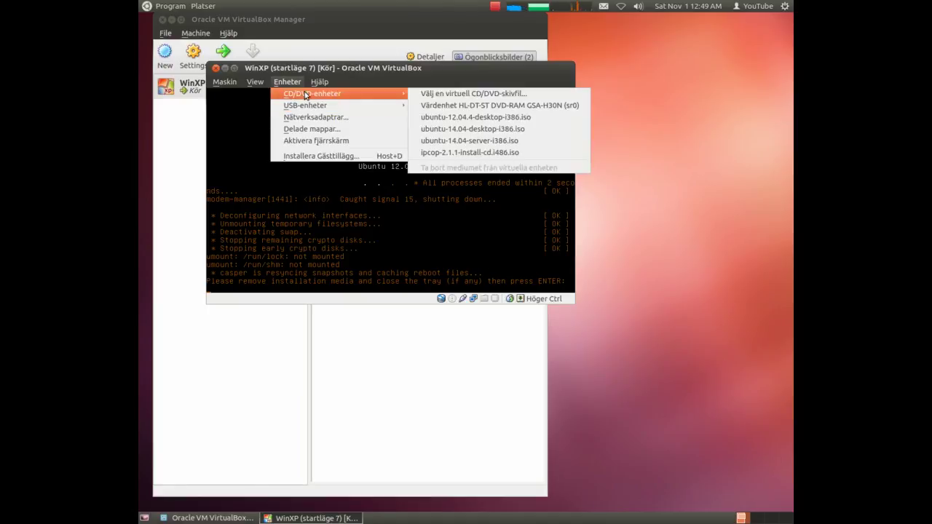
click(435, 67)
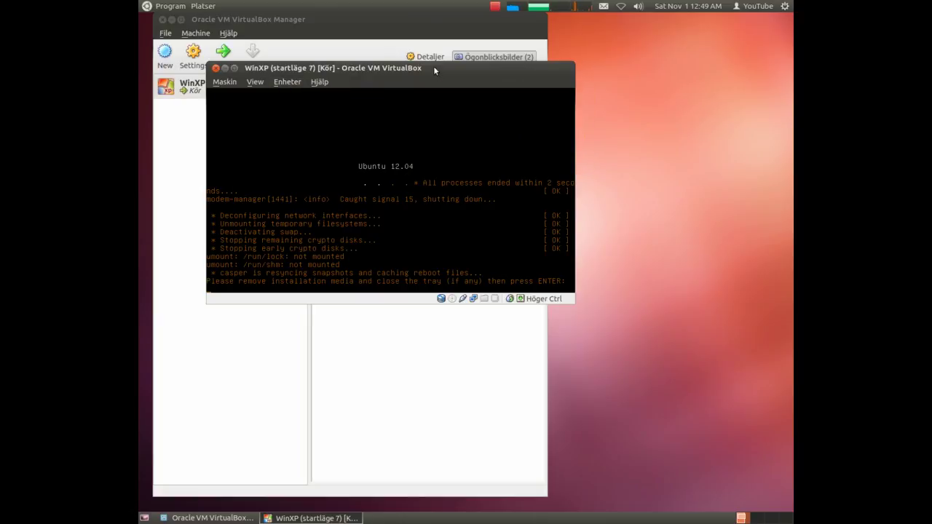
key(Return)
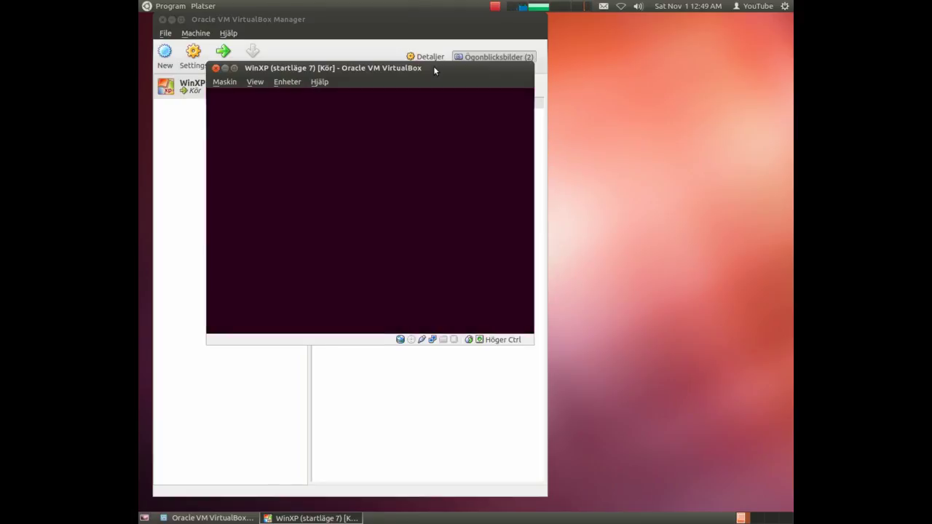
Browse the GRUB entries down to Windows XP Professional, then boot the first Ubuntu entry
key(Down)
key(Up)
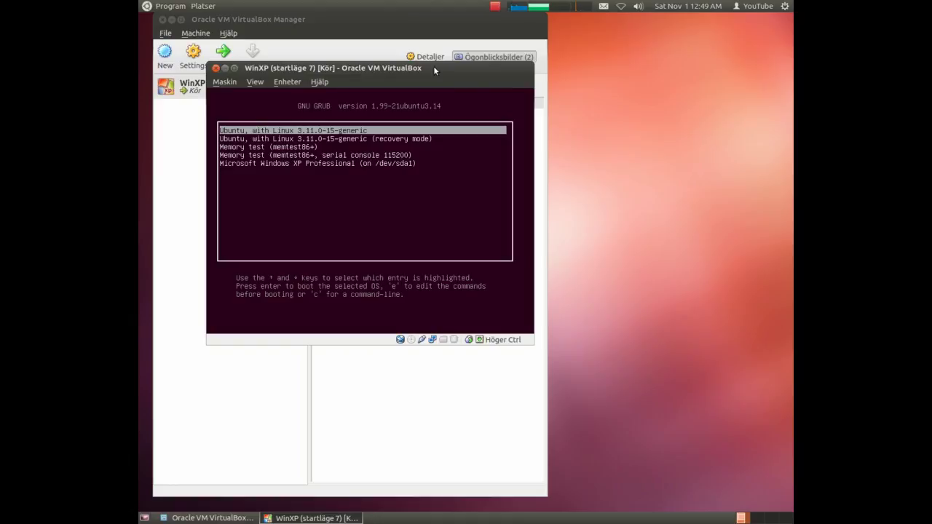
key(Down)
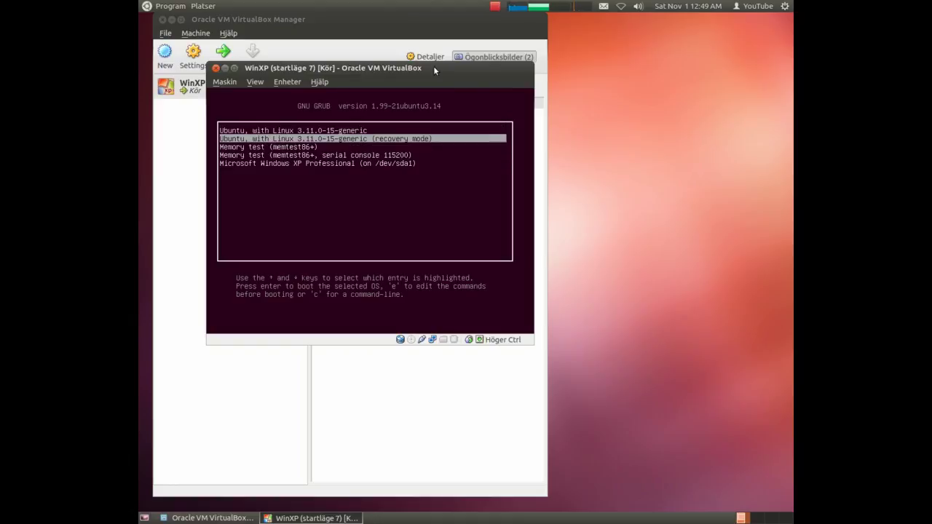
key(Down)
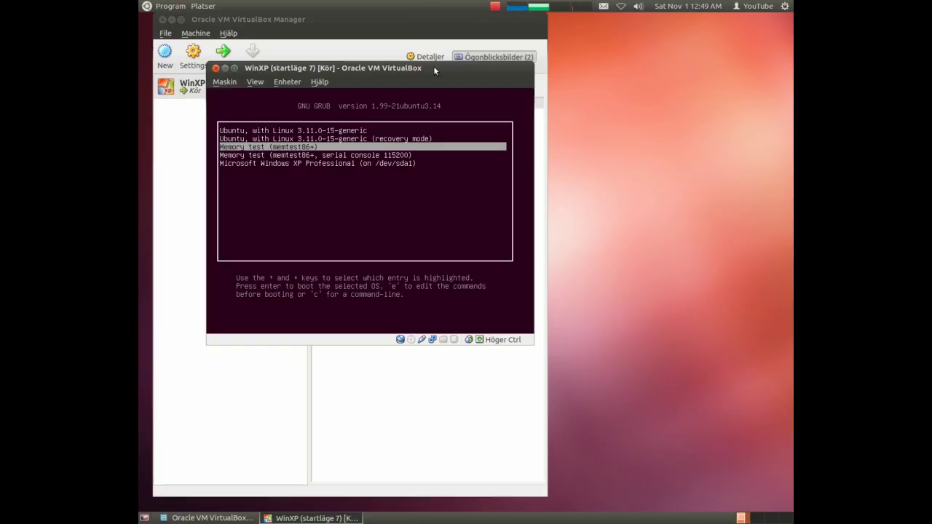
key(Down)
key(Down)
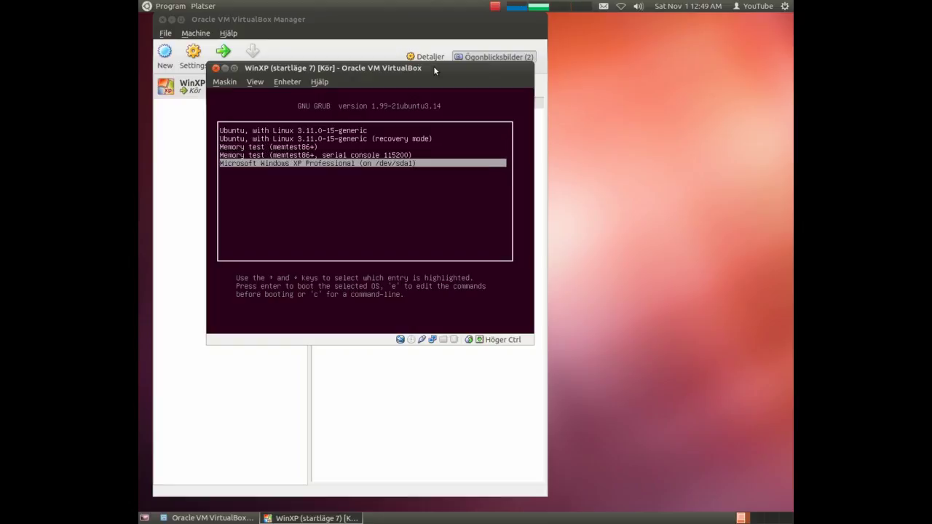
key(Up)
key(Up)
key(Up)
key(Up)
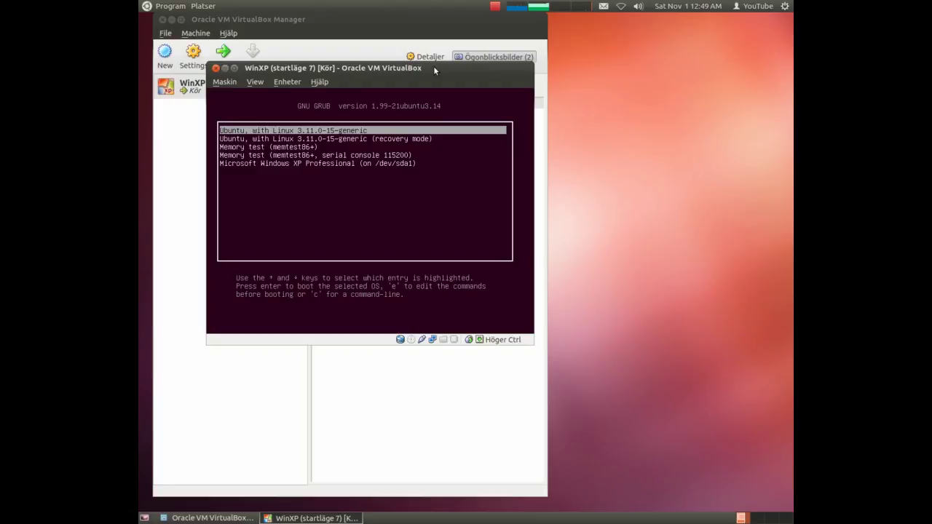
key(Return)
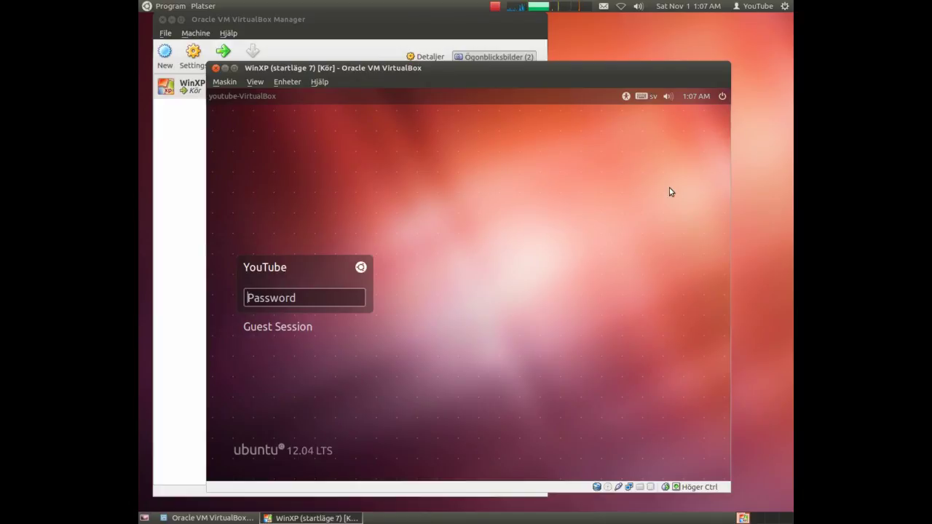
Enter the account password at the Ubuntu login screen to log in
text(********)
key(Return)
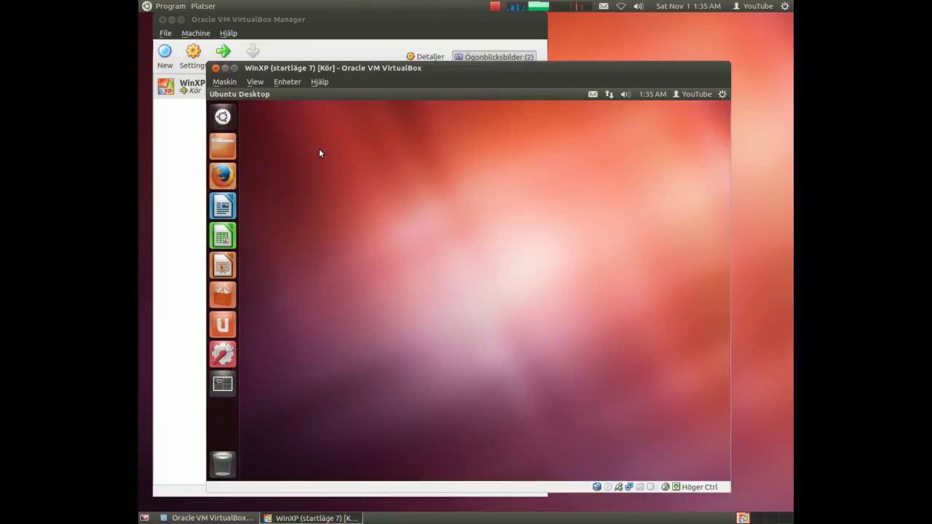
Search the Ubuntu Dash for 'disk' and launch Disk Utility
click(222, 117)
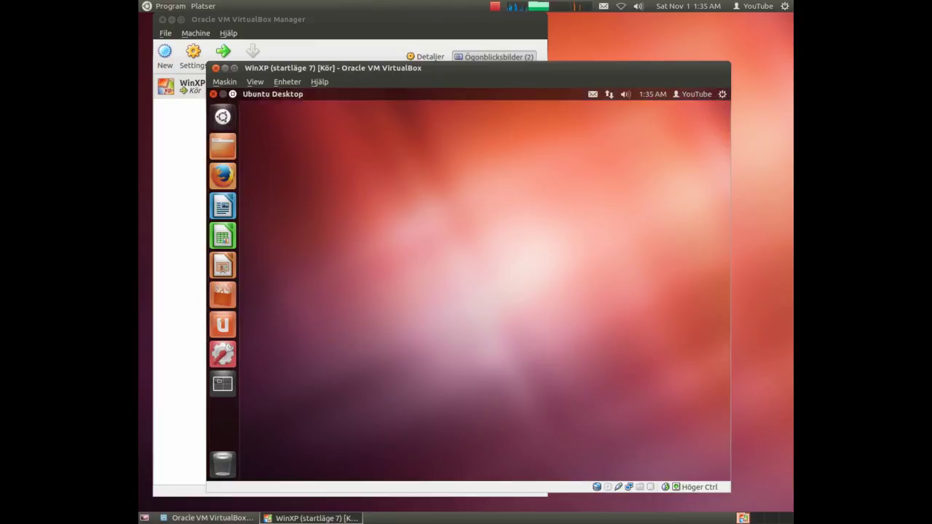
text(disk)
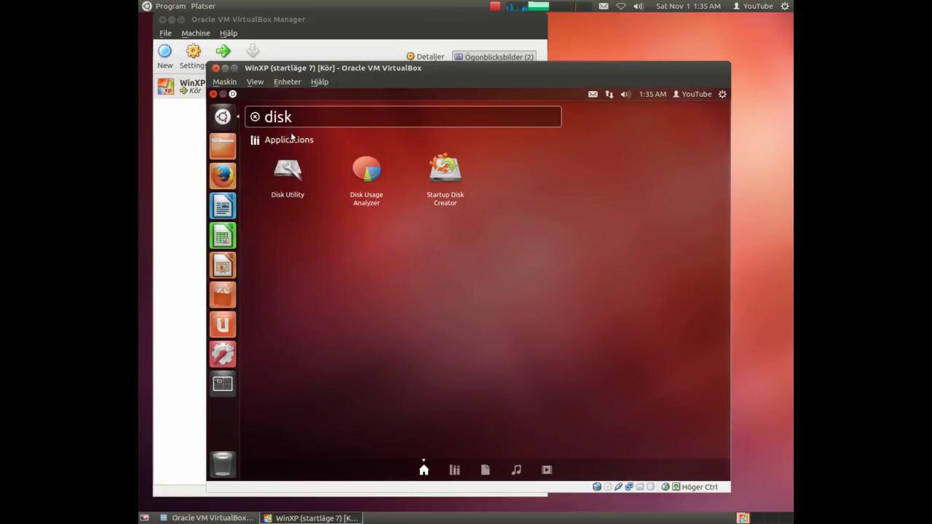
click(290, 171)
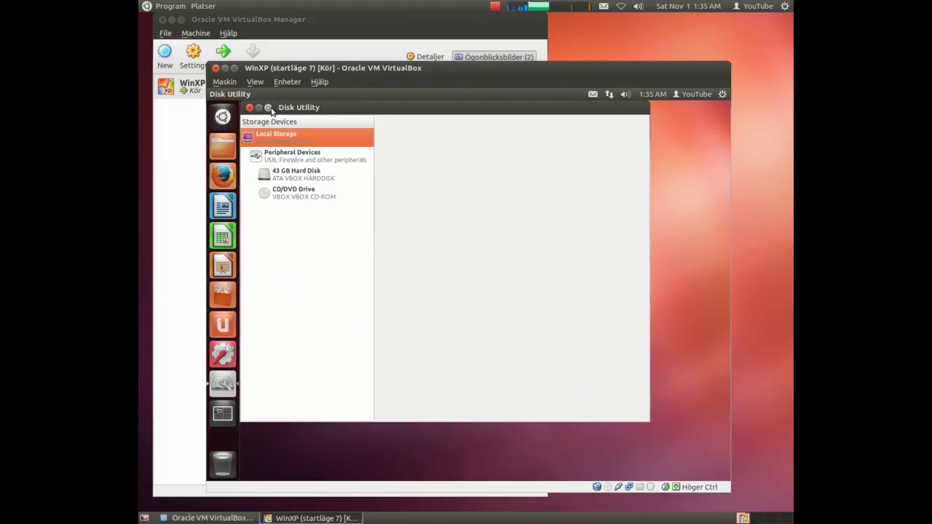
Maximize Disk Utility, select the 43 GB hard disk, and inspect its 25 GB NTFS and 18 GB Extended partitions
click(268, 107)
click(290, 161)
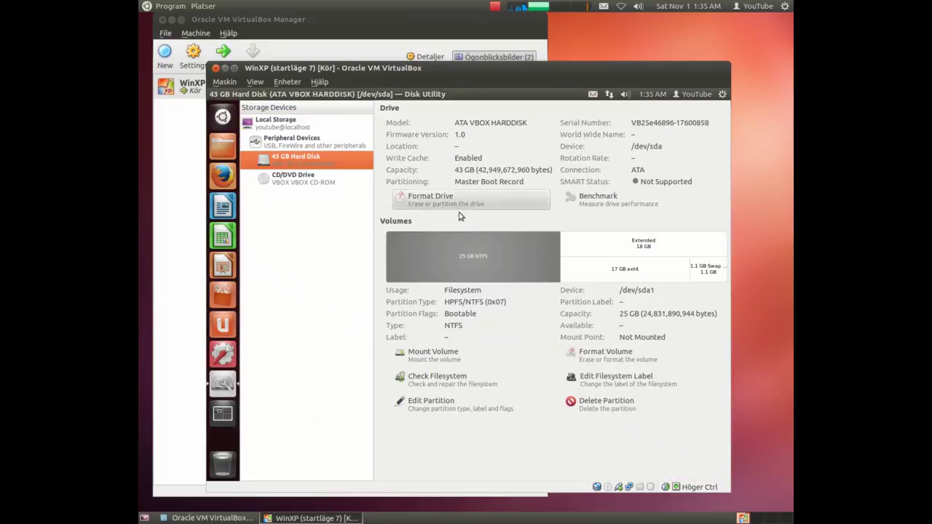
click(502, 243)
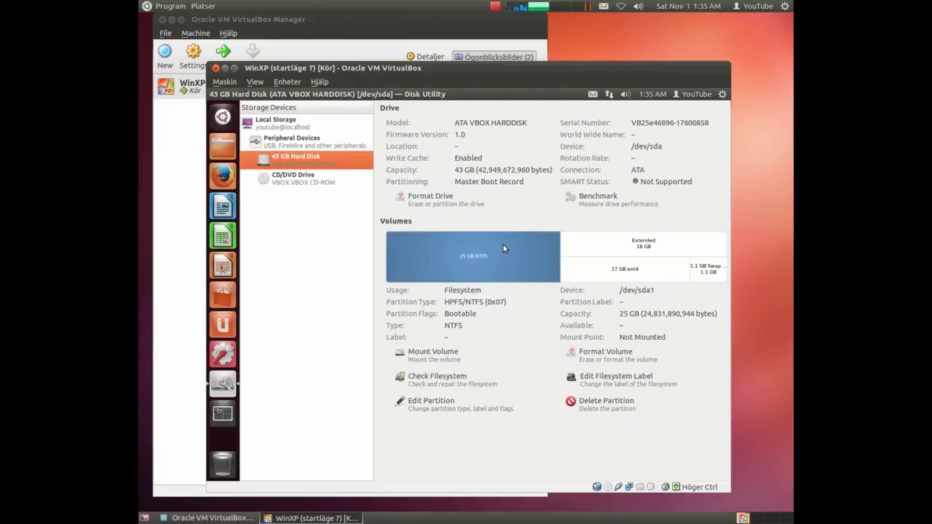
click(577, 245)
click(512, 254)
click(583, 243)
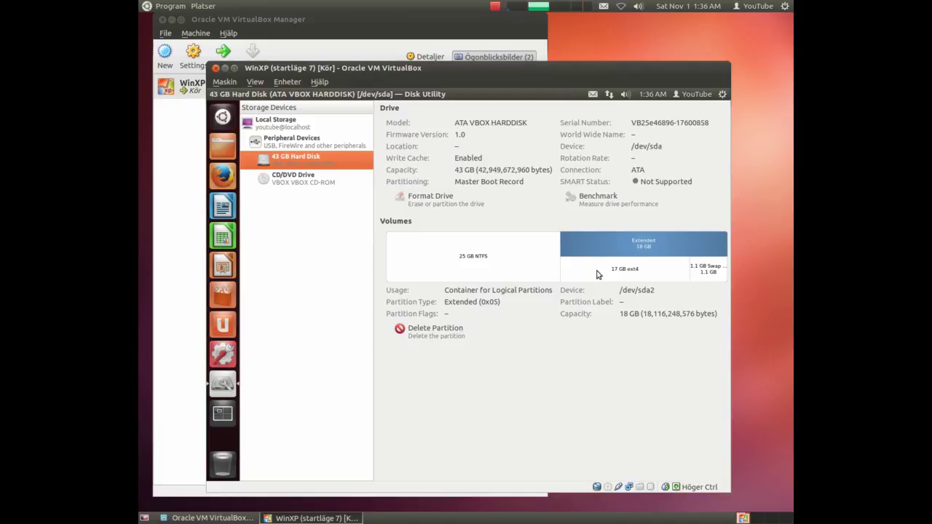
Inspect the 17 GB ext4, 1.1 GB swap and 25 GB NTFS partitions' details in the Volumes map
click(592, 274)
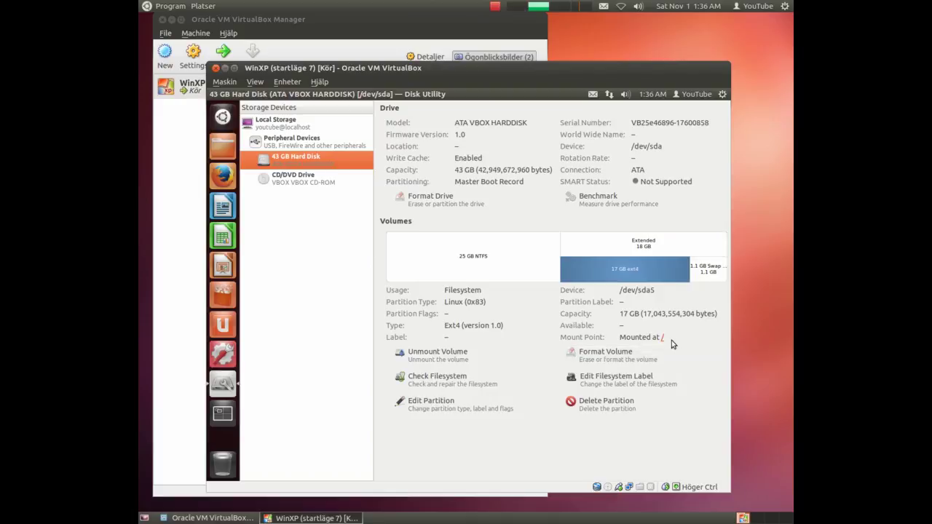
click(701, 273)
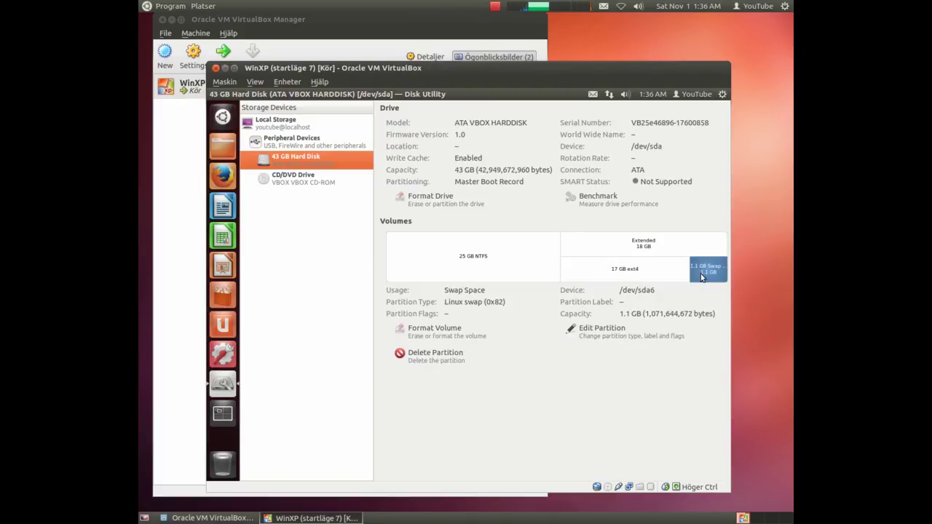
click(596, 273)
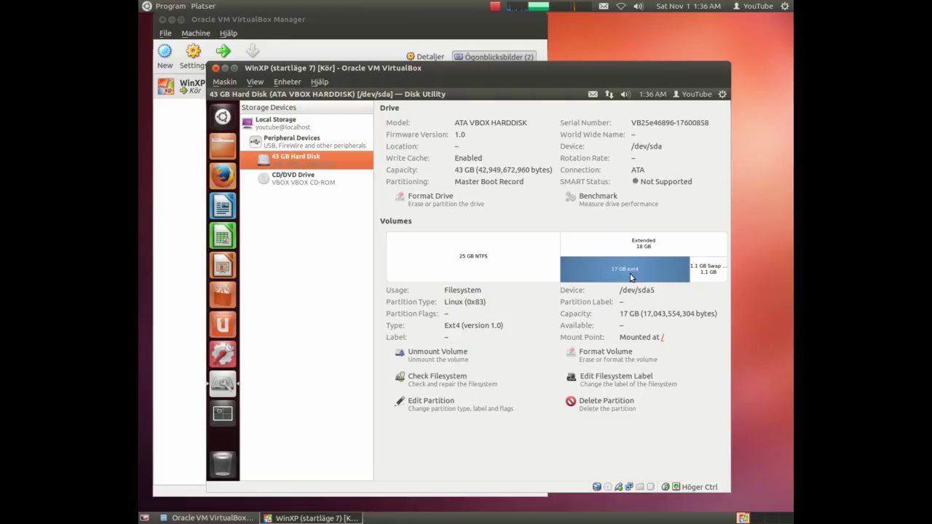
click(504, 258)
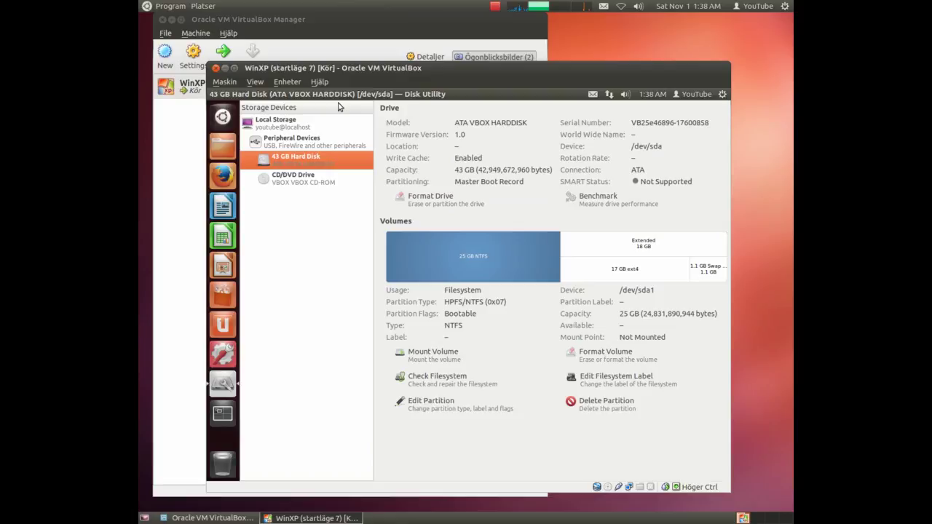
mouse_move(315, 100)
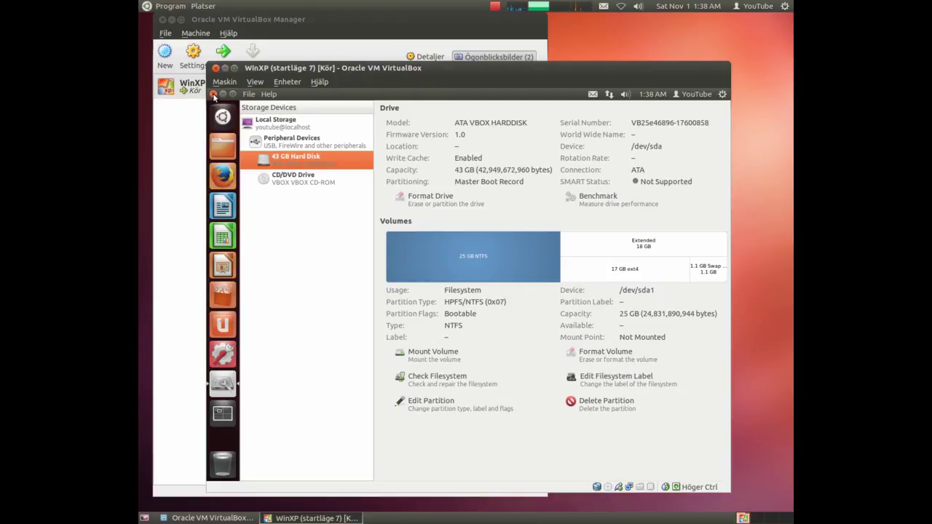
Close Disk Utility and restart the Ubuntu guest through the gear menu's Shut Down dialog
click(213, 95)
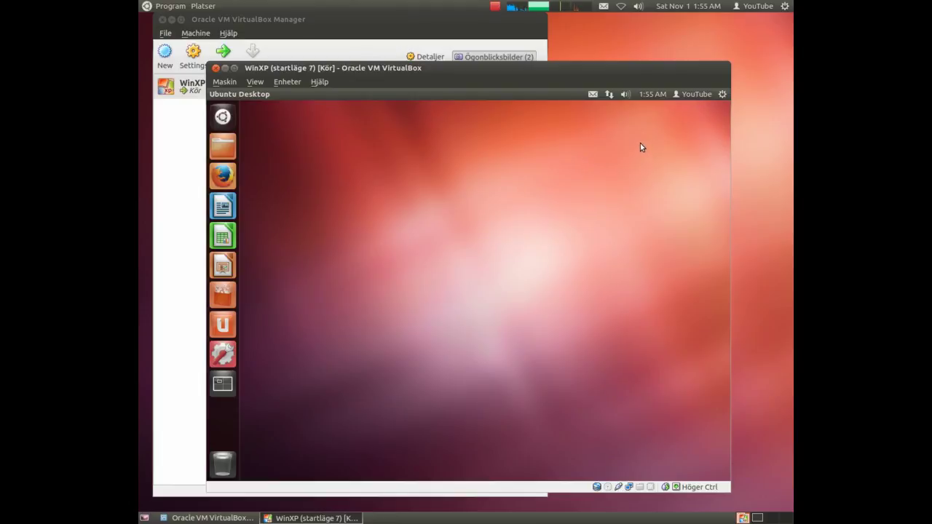
click(722, 95)
click(631, 217)
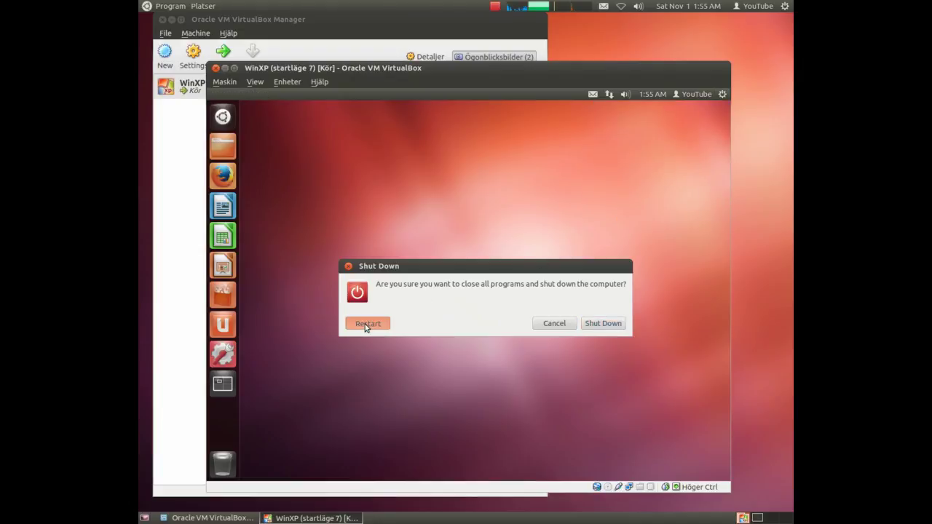
click(366, 325)
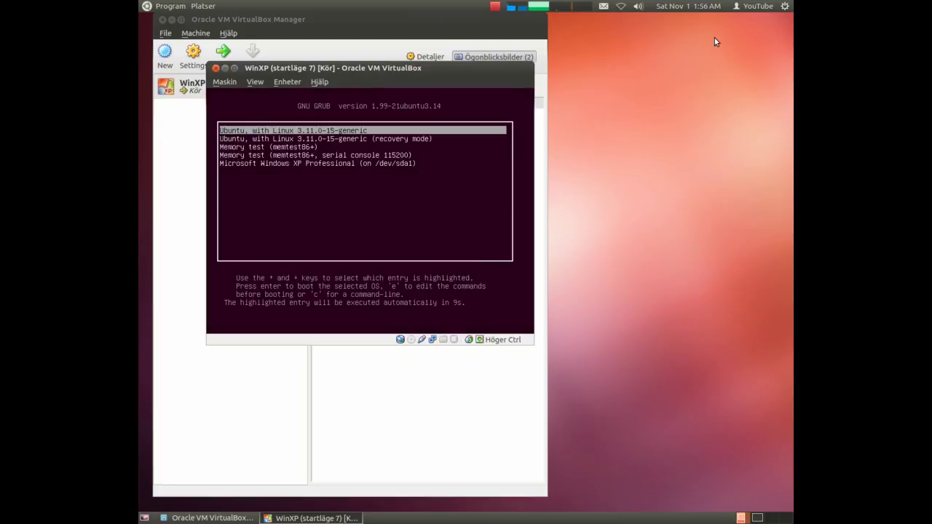
Select Microsoft Windows XP Professional in the GRUB menu and boot it
key(Down)
key(Down)
key(Down)
key(Down)
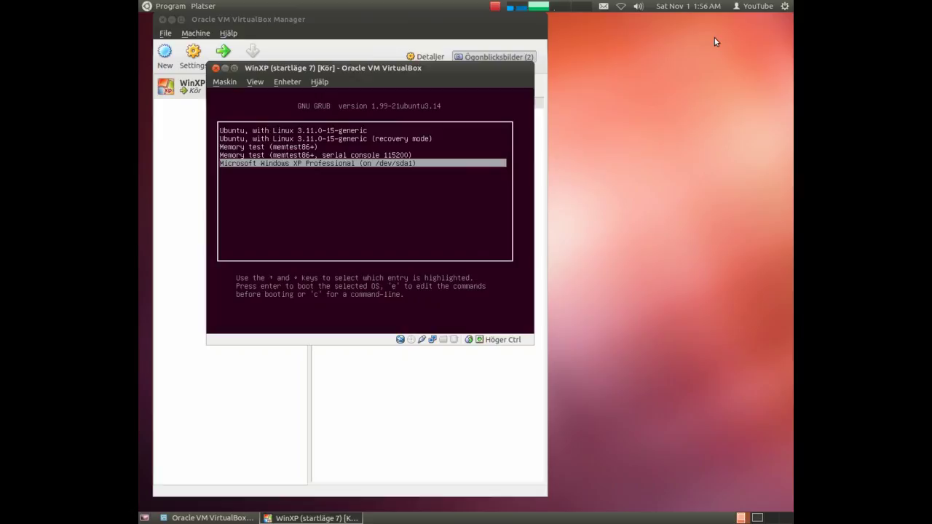
key(Return)
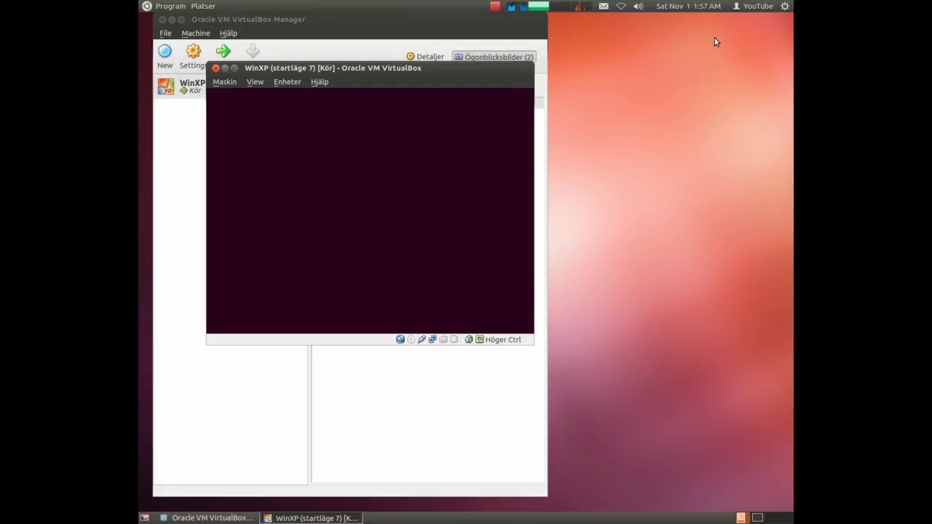
Boot the Windows XP entry from GRUB and log in with the first user account
key(Down)
key(Down)
key(Down)
key(Down)
key(Return)
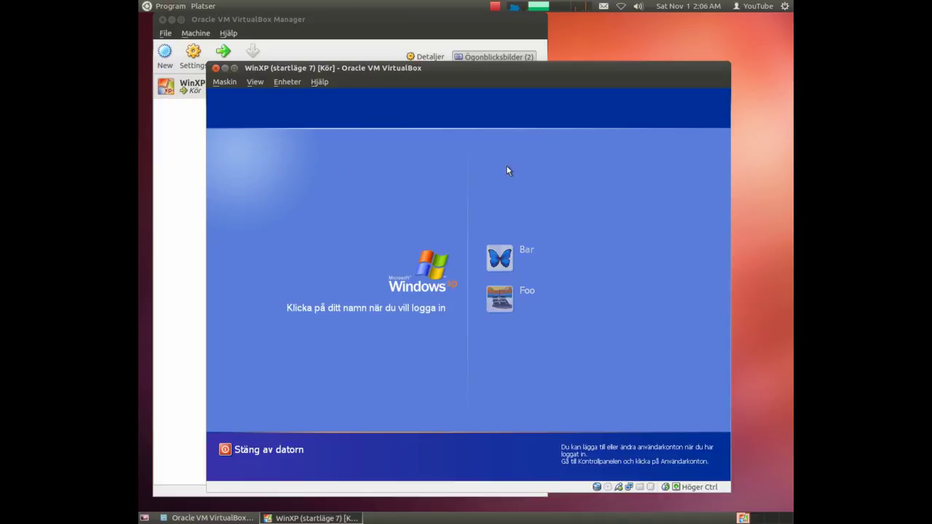
click(500, 264)
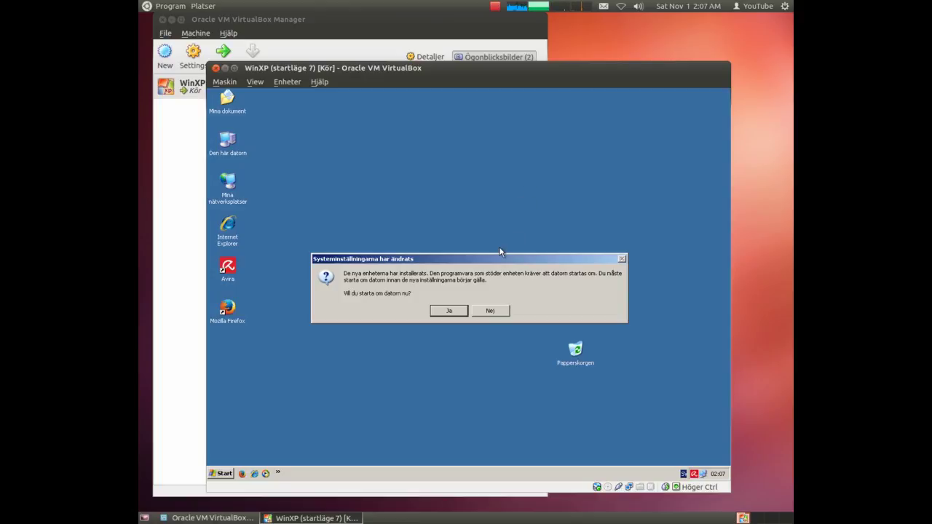
Answer Ja to restart Windows XP for the newly installed devices
click(445, 317)
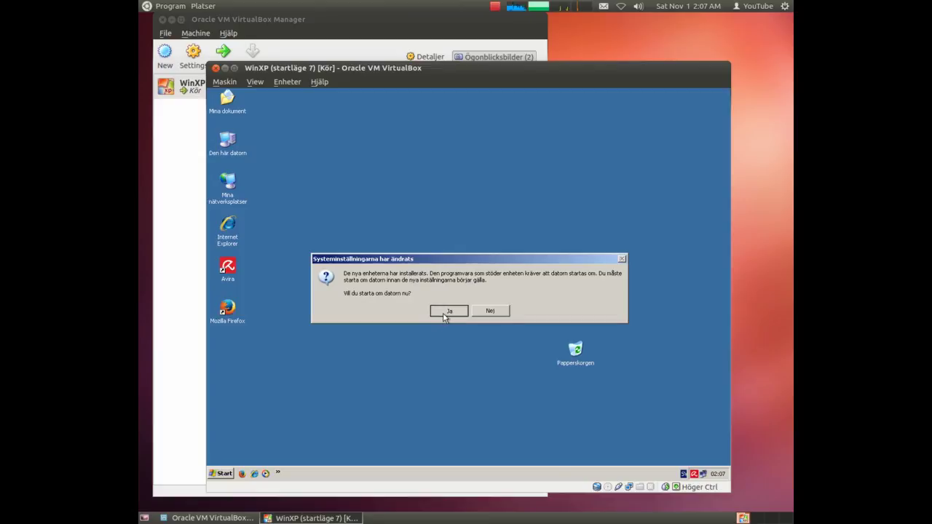